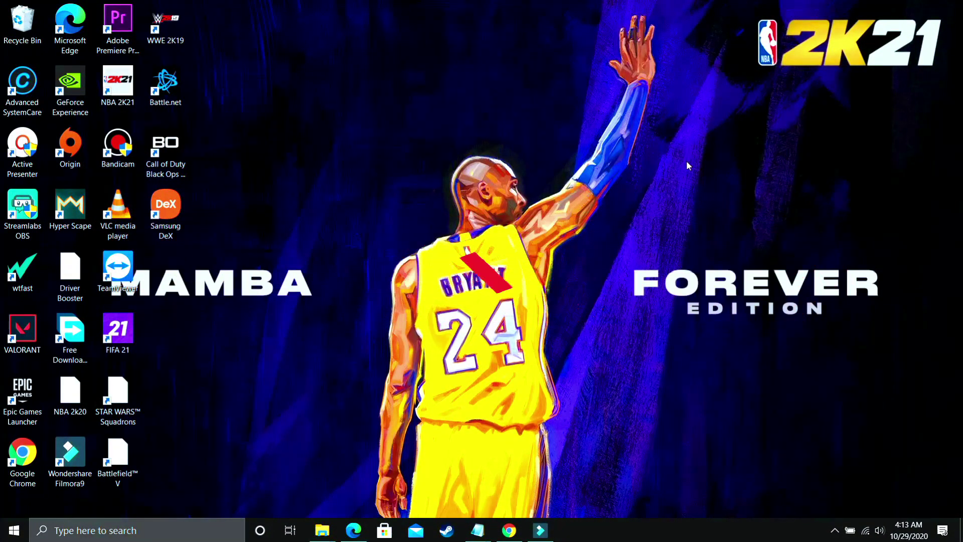
Step: Review the 'pc optimizer' Google results, then switch to the Advanced SystemCare 14 video tab
left_click(523, 534)
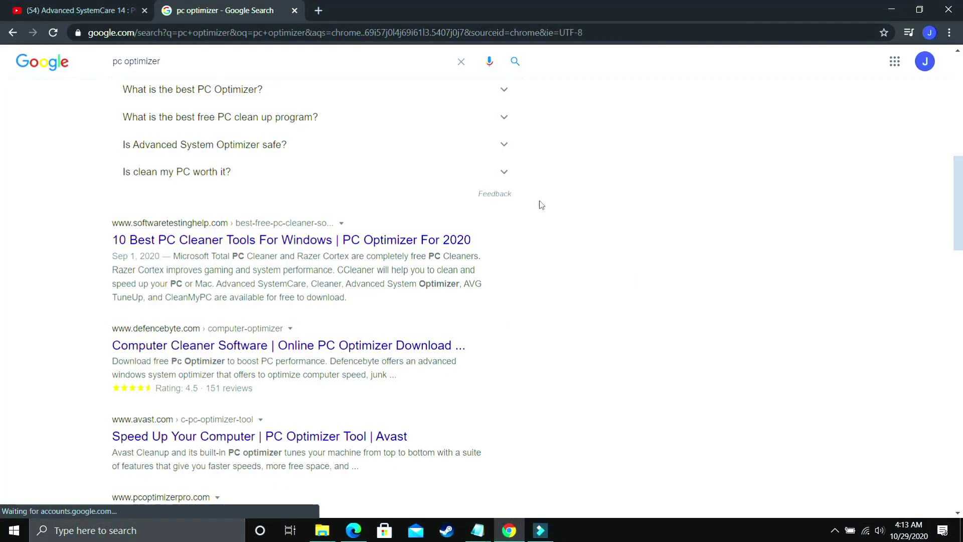
scroll(541, 206, "up", 2)
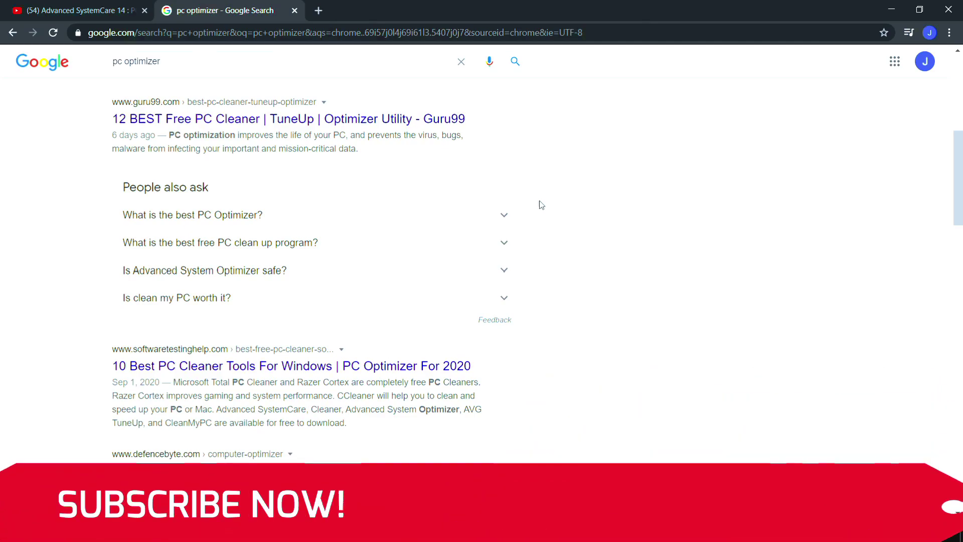
scroll(538, 204, "up", 10)
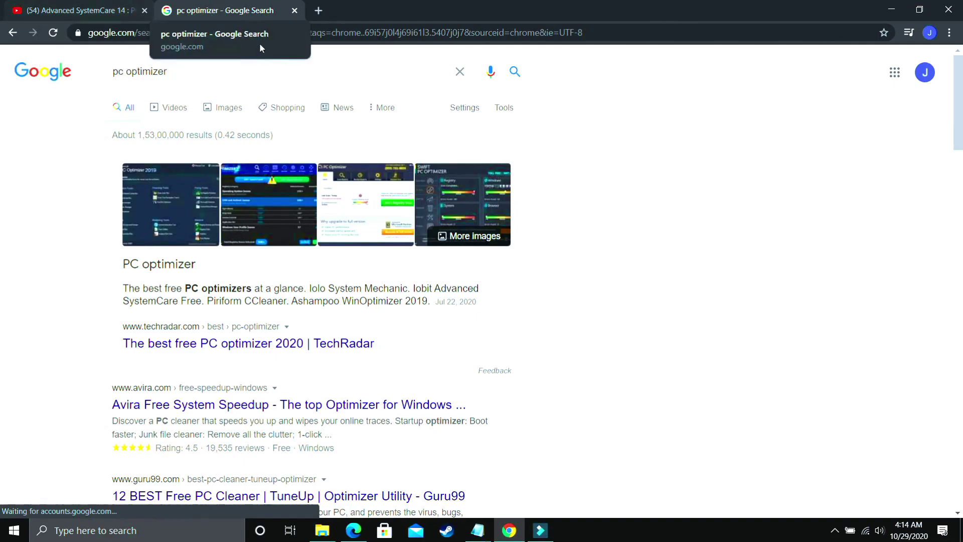
left_click(60, 8)
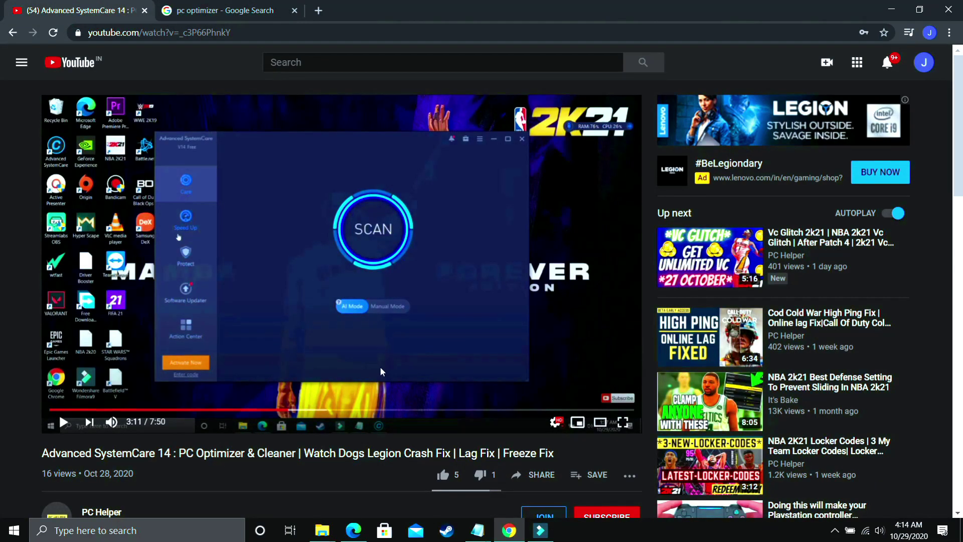
Step: Check the Google results, then skip the Advanced SystemCare 14 video from 3:11 to 4:54
left_click(281, 13)
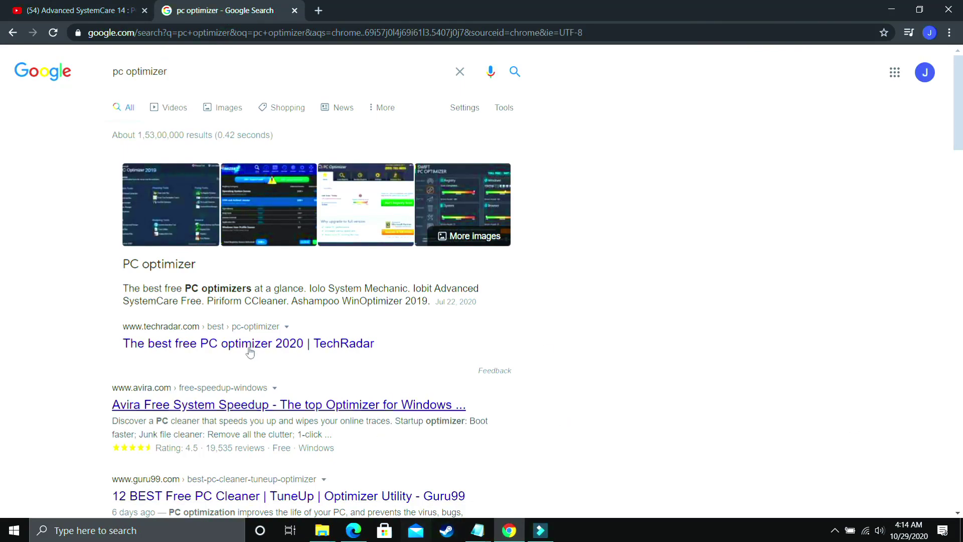
scroll(250, 353, "down", 10)
left_click(89, 12)
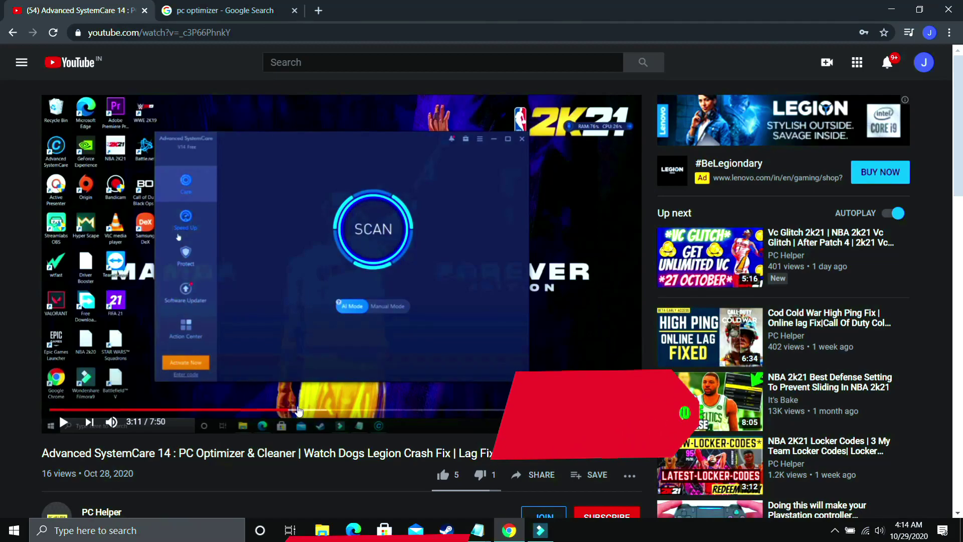
left_click_drag(343, 409, 462, 410)
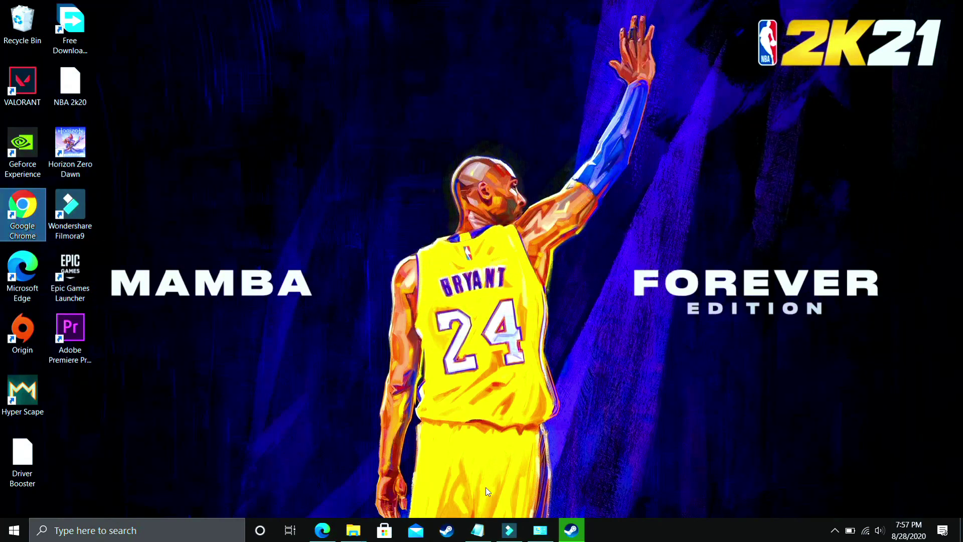
Step: From the D Drive material Explorer window, open This PC's Properties system page
left_click(354, 531)
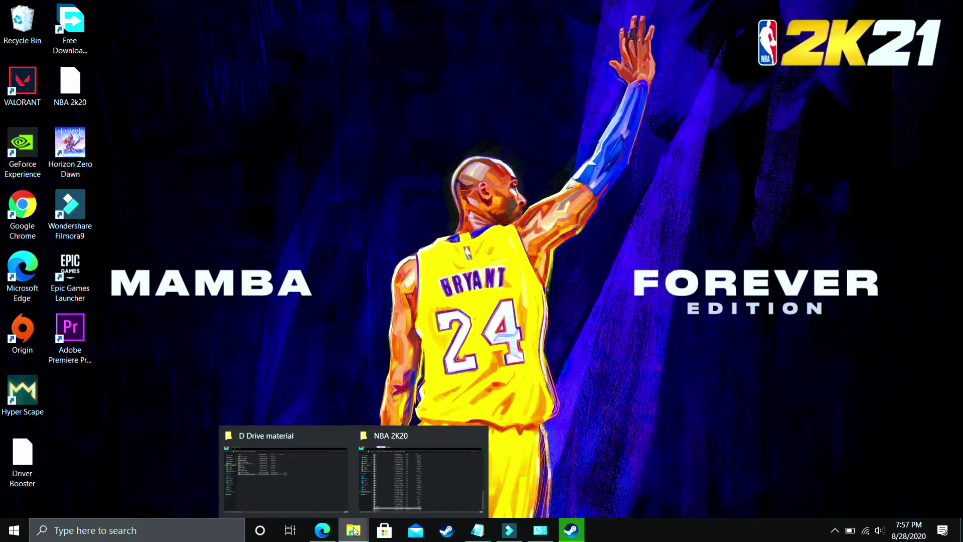
left_click(287, 477)
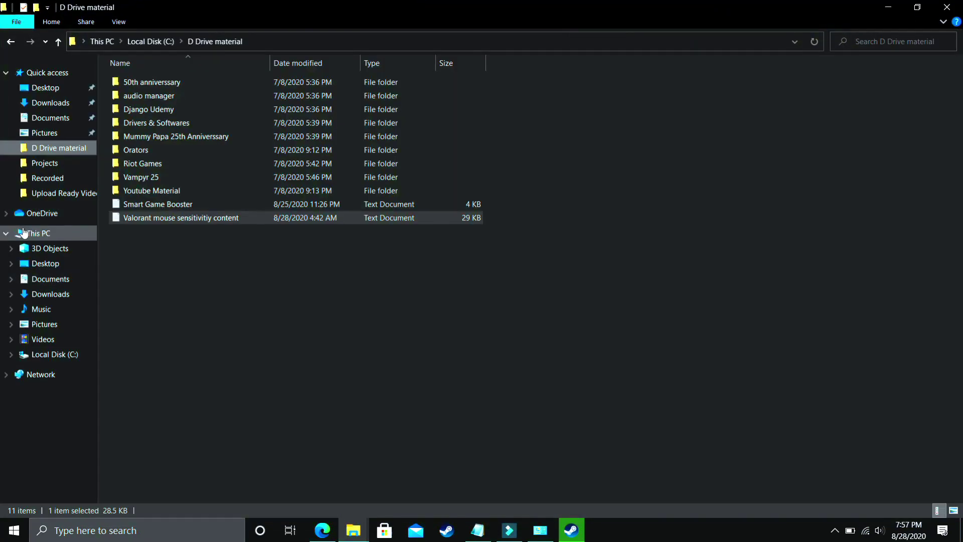
right_click(24, 233)
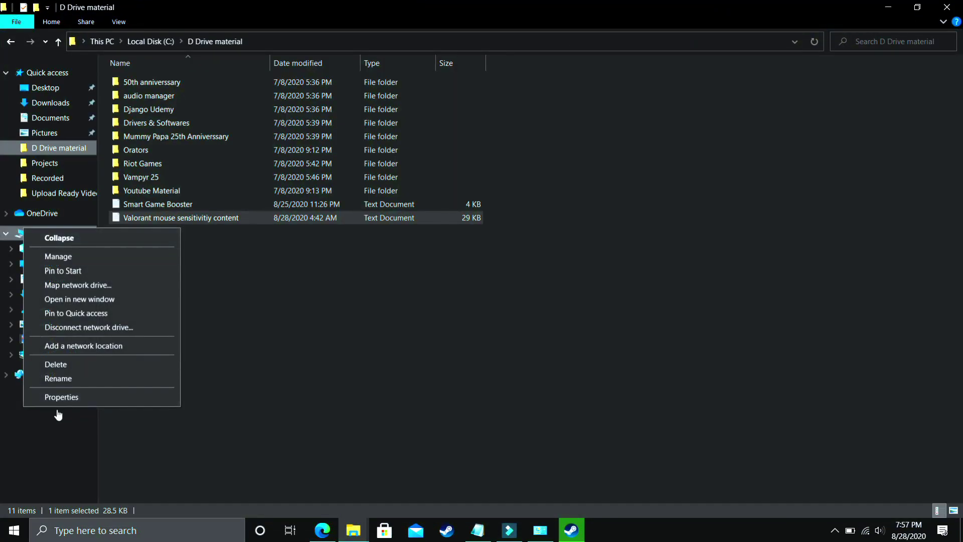
left_click(55, 397)
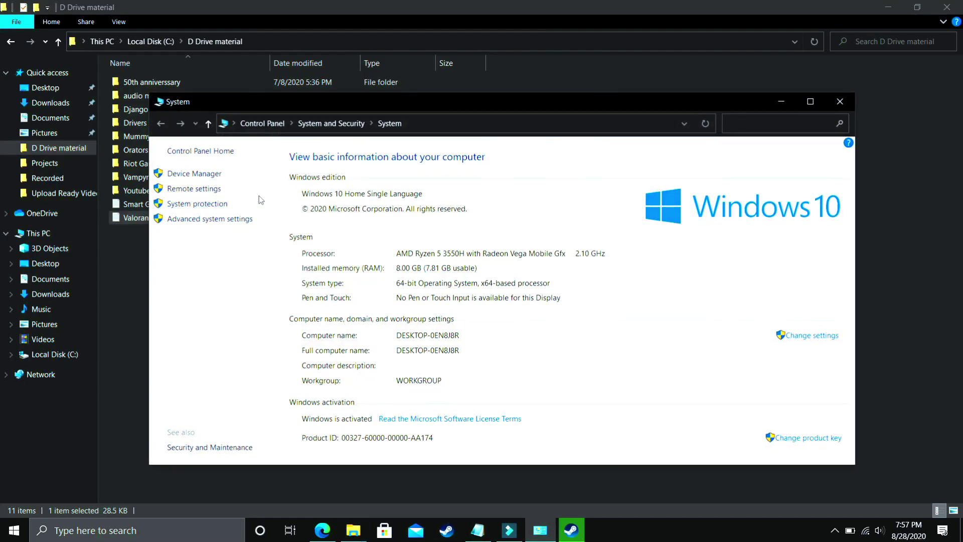
Step: Go through Advanced system settings and Performance Options (Programs scheduling kept) to the Virtual Memory dialog
left_click(204, 220)
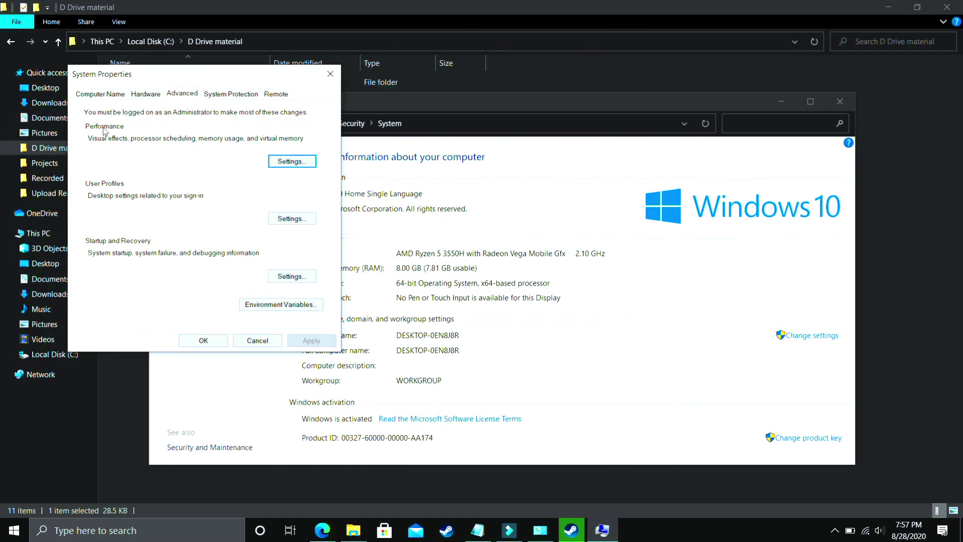
left_click(295, 163)
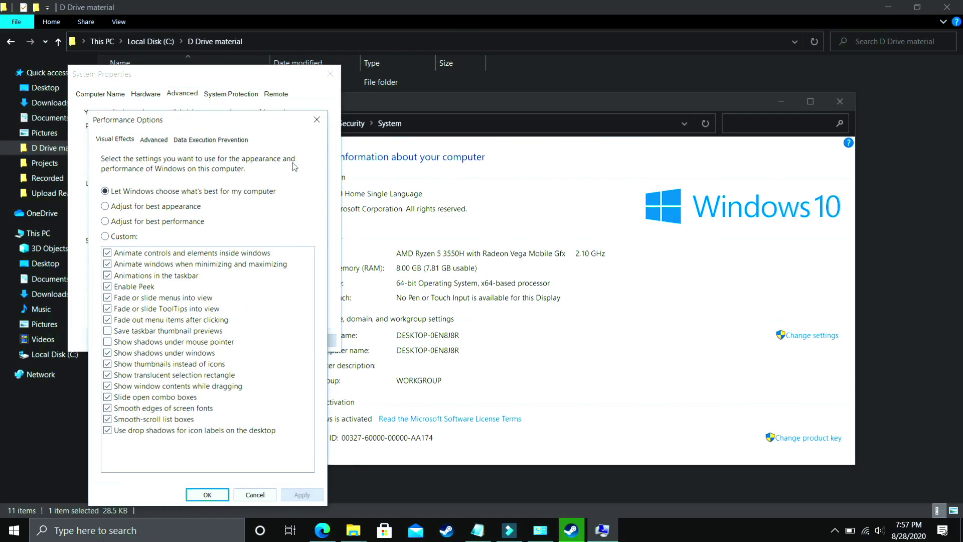
left_click(157, 140)
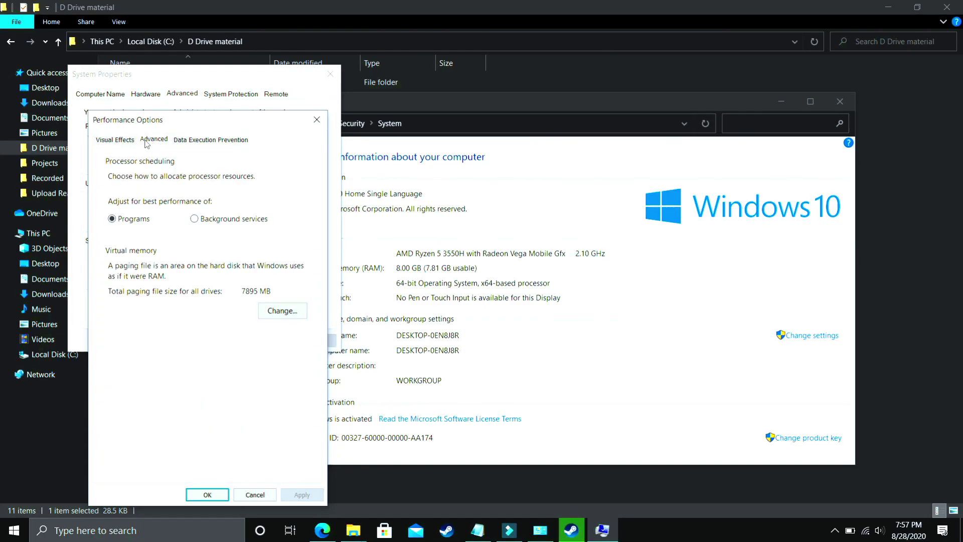
left_click(133, 221)
left_click(282, 311)
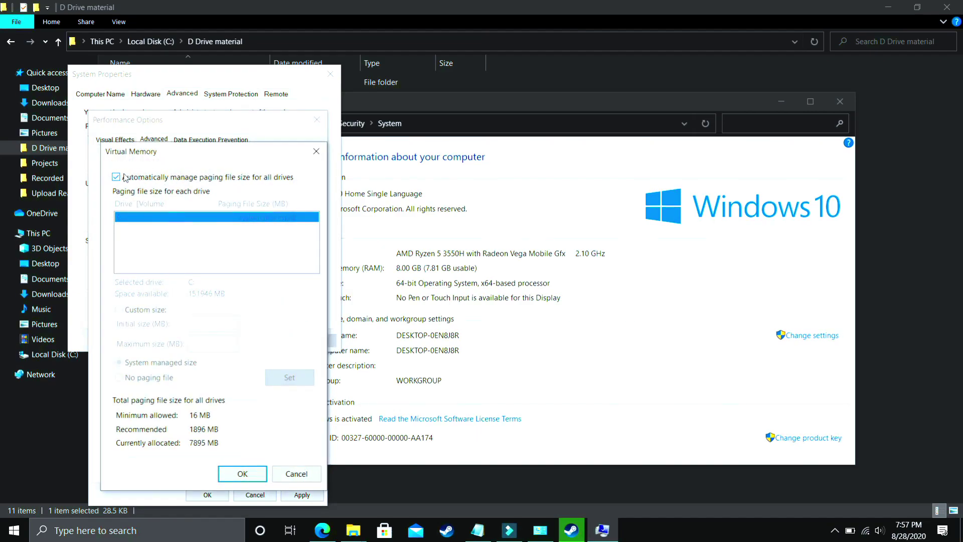
Step: Turn off automatic paging management and give C: a custom 1896 MB initial size
left_click(121, 179)
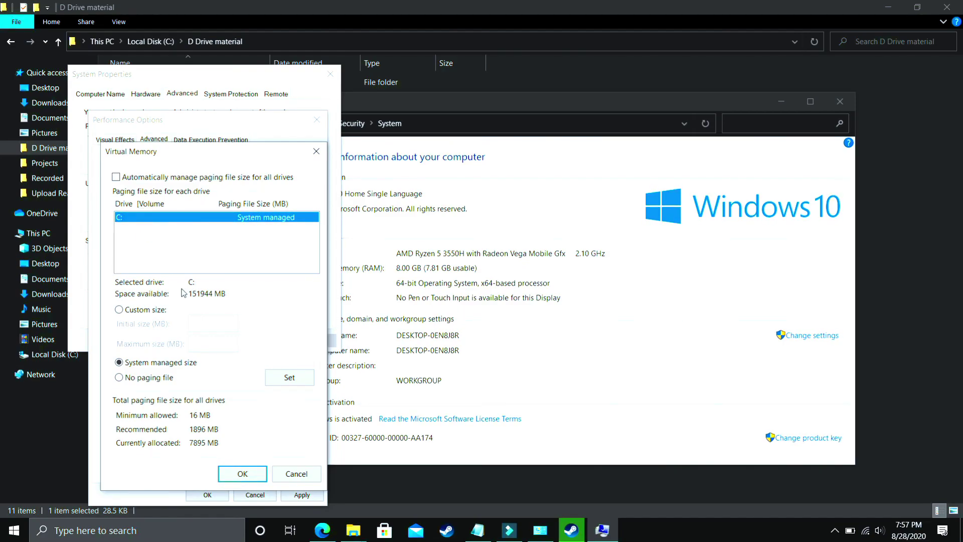
left_click(137, 310)
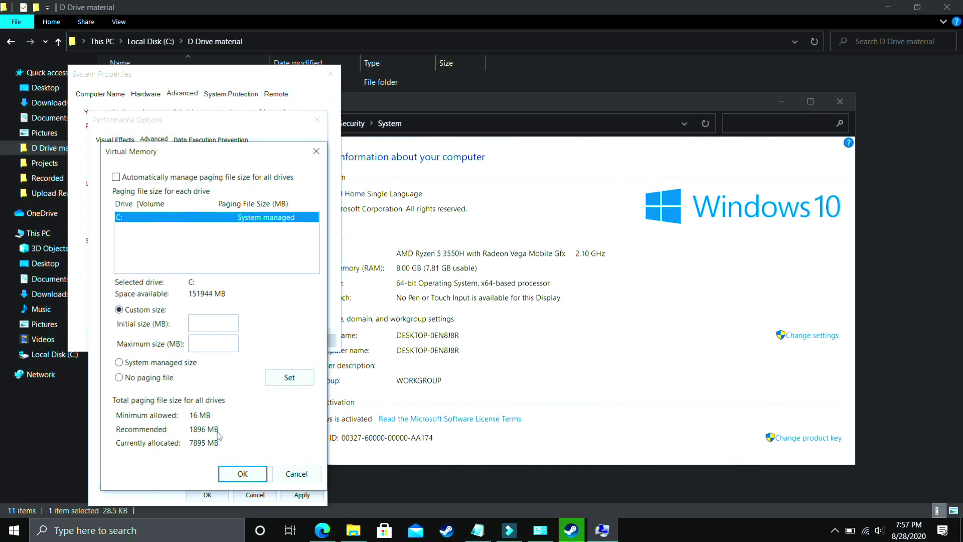
left_click(202, 322)
type("1896")
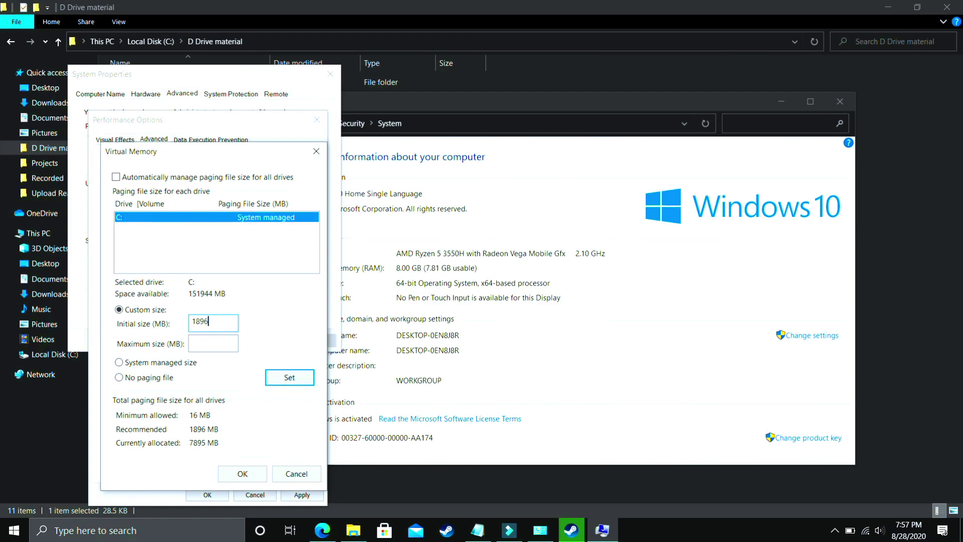
left_click(214, 343)
Step: Launch Calculator, compute 8 × 1024 = 8192, and select the Maximum size field
left_click(122, 532)
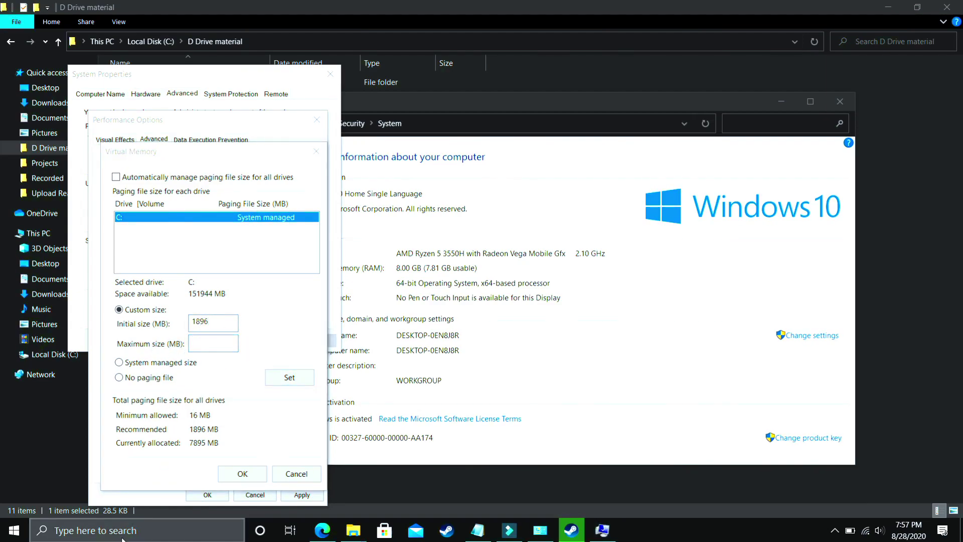
type("ca")
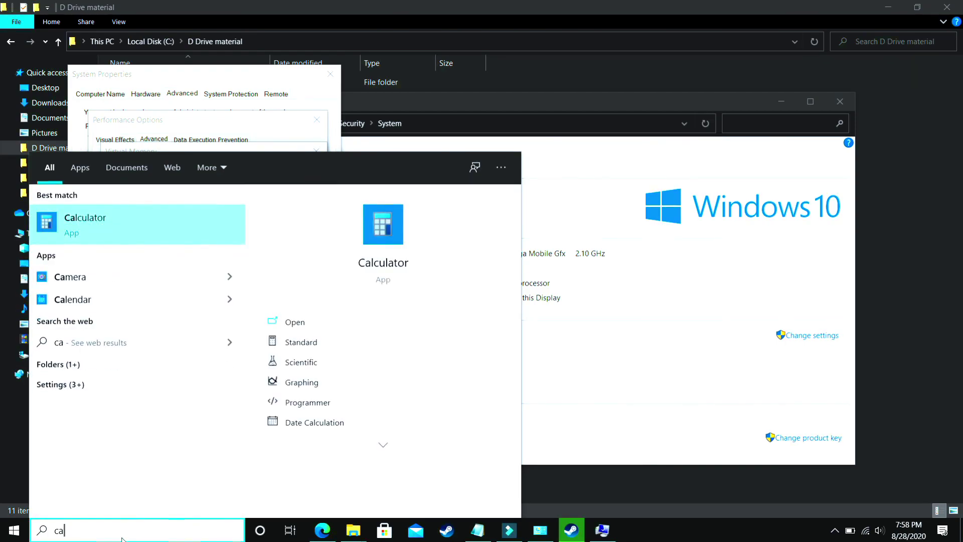
key("Return")
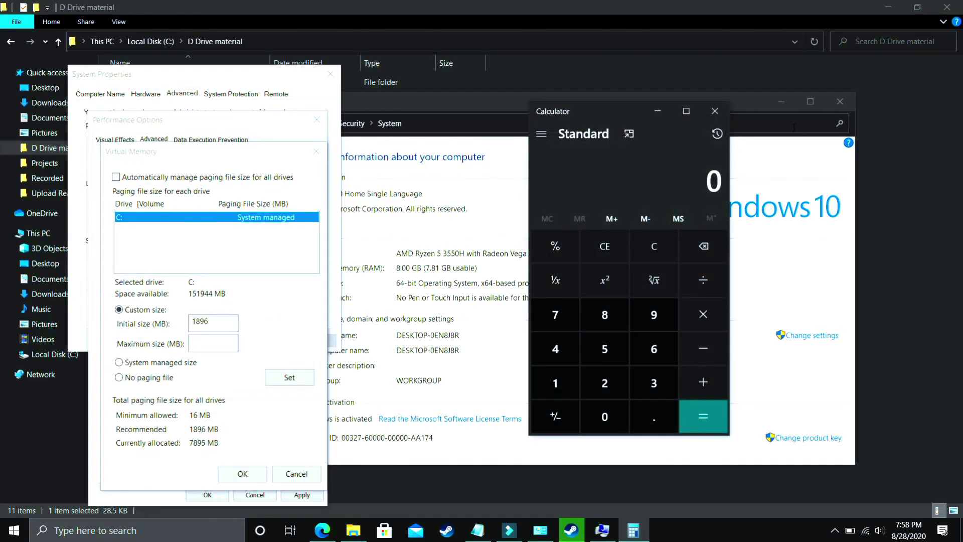
key("8")
type("1024")
key("Return")
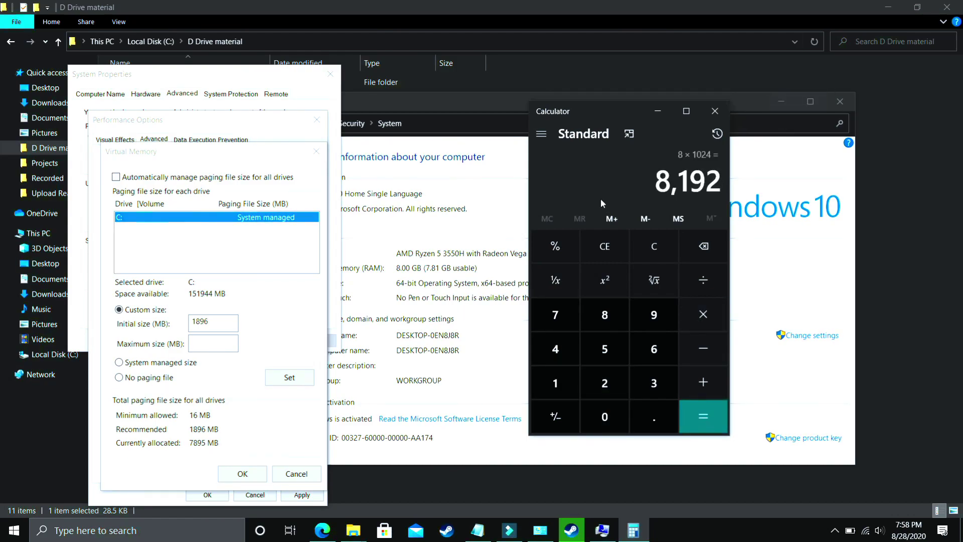
left_click(214, 345)
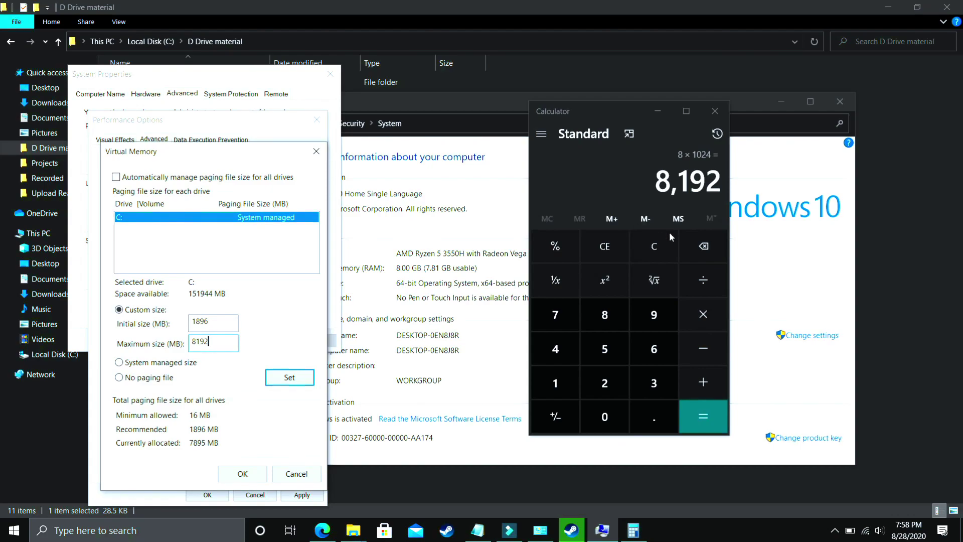
Step: Compute 16 × 1024, 32 × 1024 and 12 × 1024 (12,288) in Calculator
left_click(655, 243)
type("16")
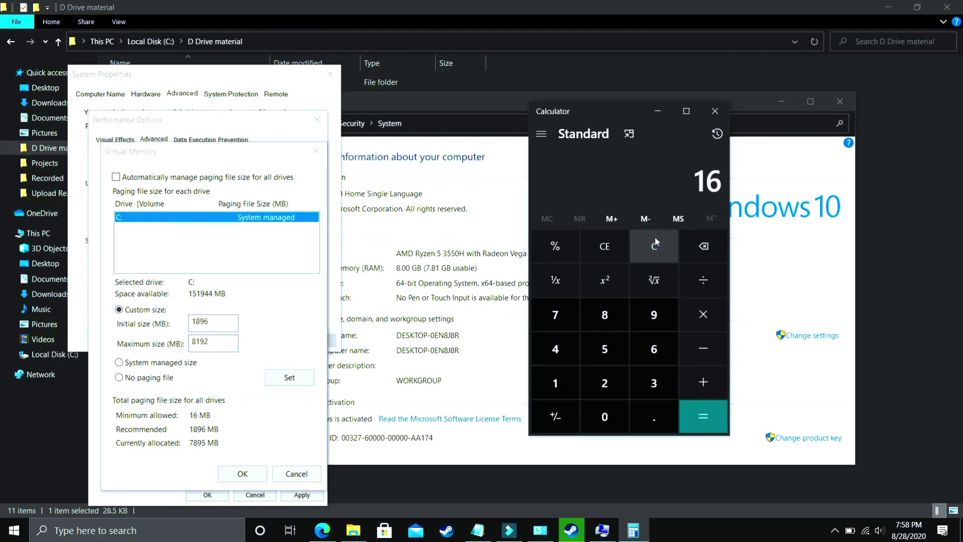
type(" × 1,024")
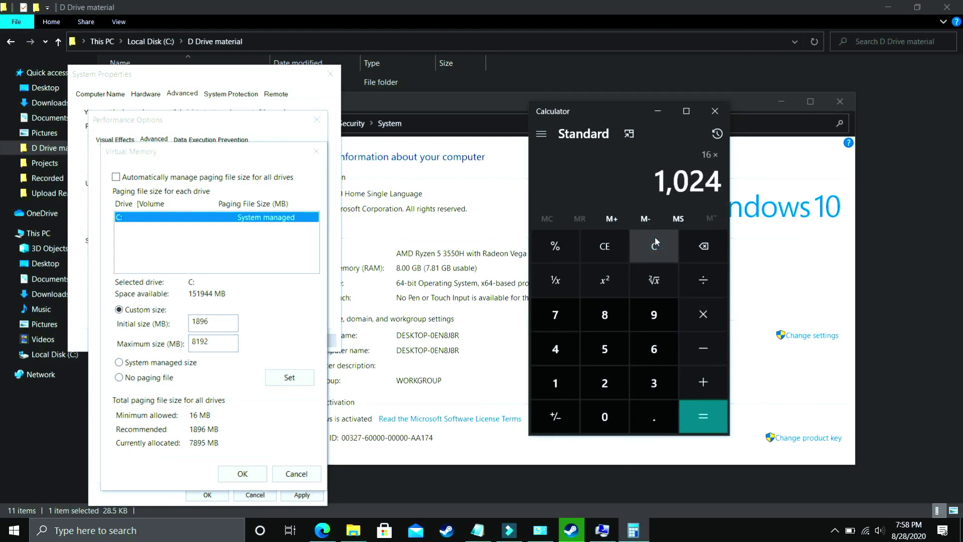
key("Return")
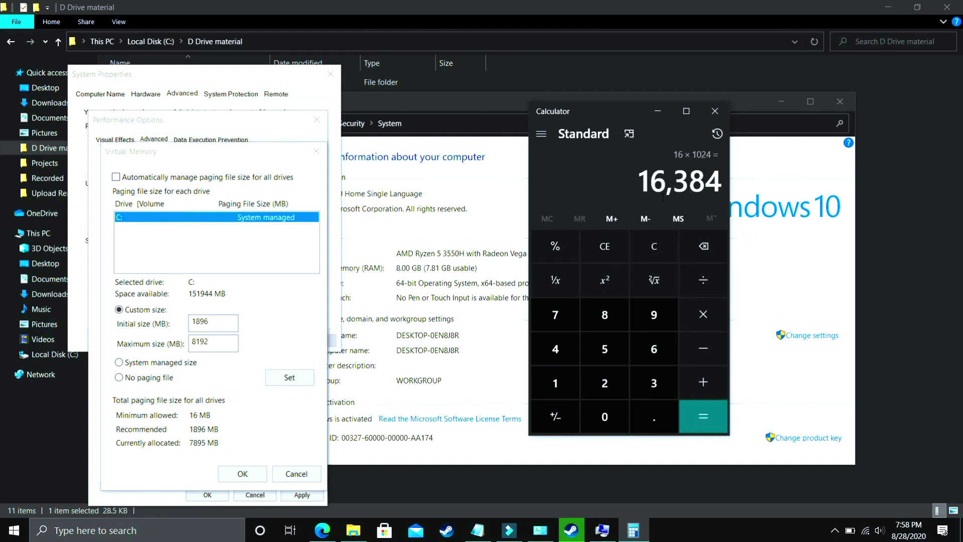
left_click(658, 255)
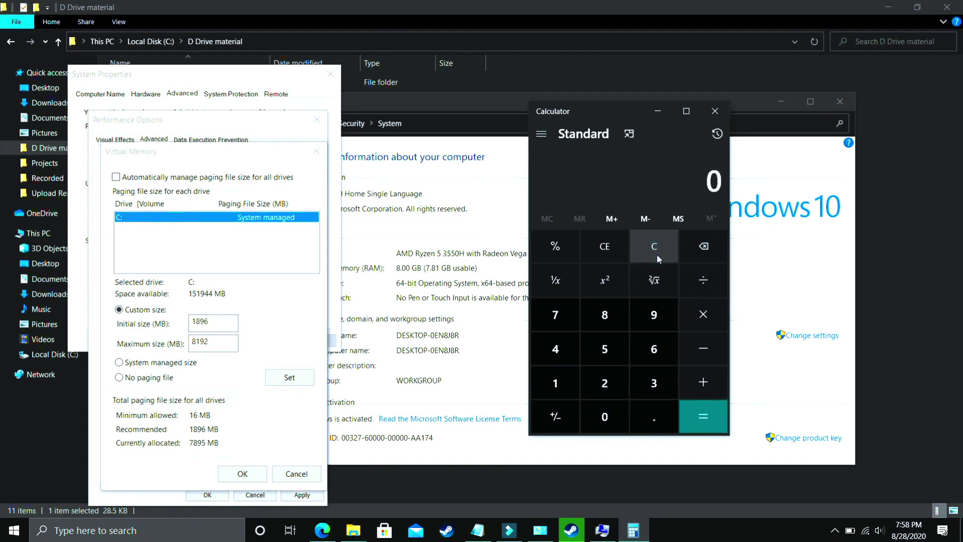
type("32*102")
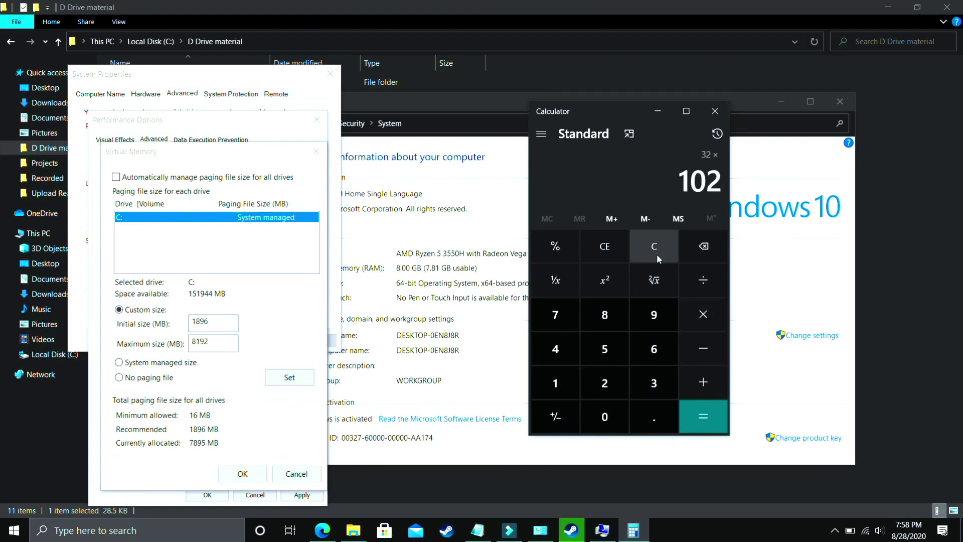
type("4")
key("Return")
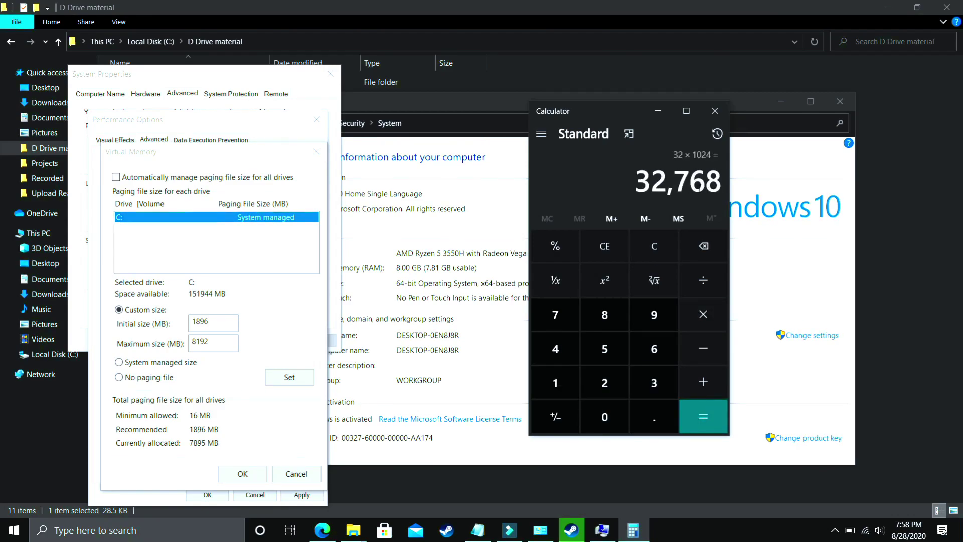
key("BackSpace")
left_click(654, 241)
type("12*1024")
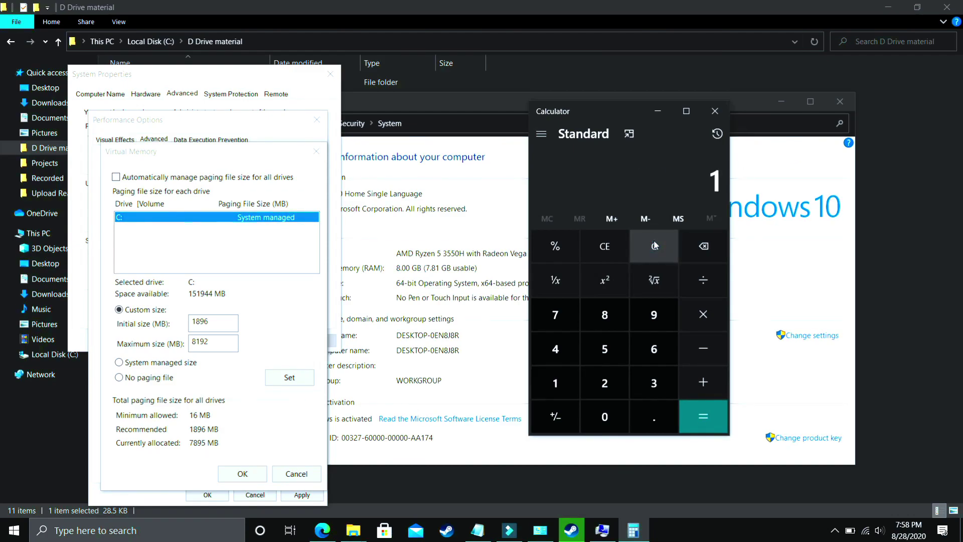
key("Return")
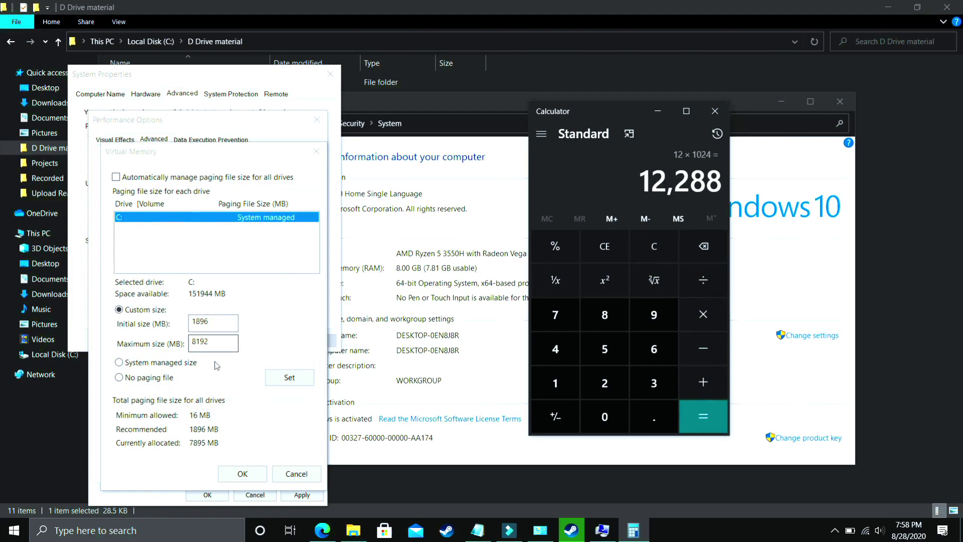
Step: Confirm the 8192 MB maximum, dismiss the restart notice, and apply the performance options
left_click(245, 473)
left_click(581, 312)
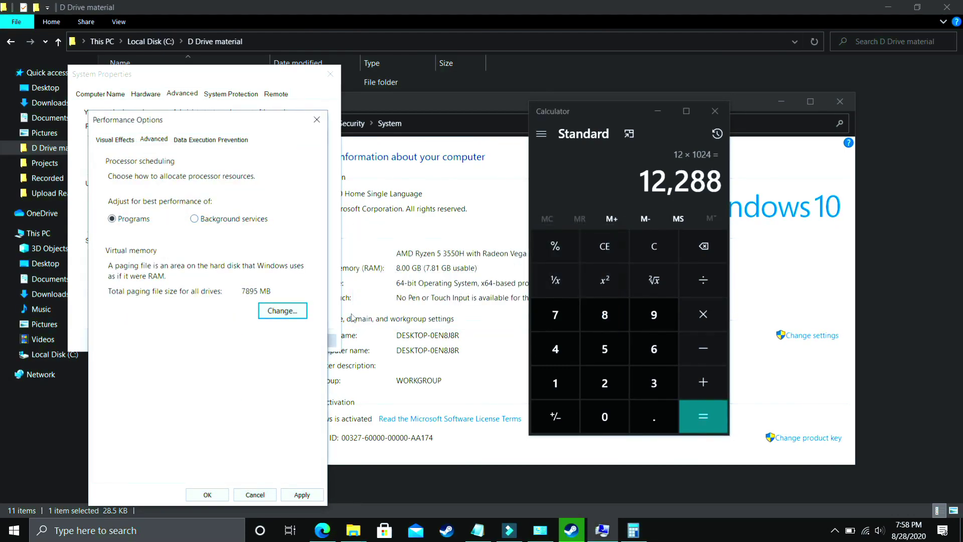
left_click(302, 495)
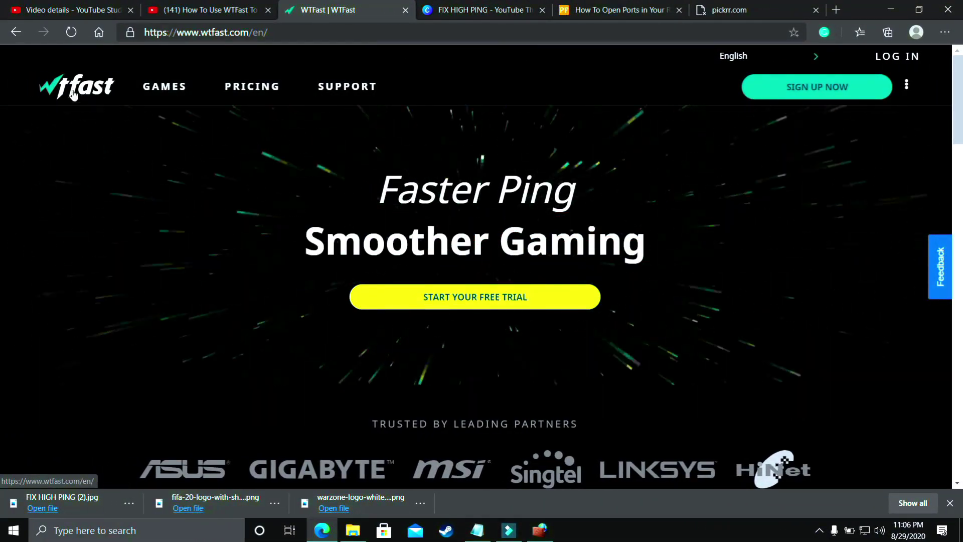
Step: Scroll the WTFast homepage past the GPN and reduced-ping sections to the gamer testimonials
scroll(198, 159, "down", 3)
scroll(198, 160, "down", 4)
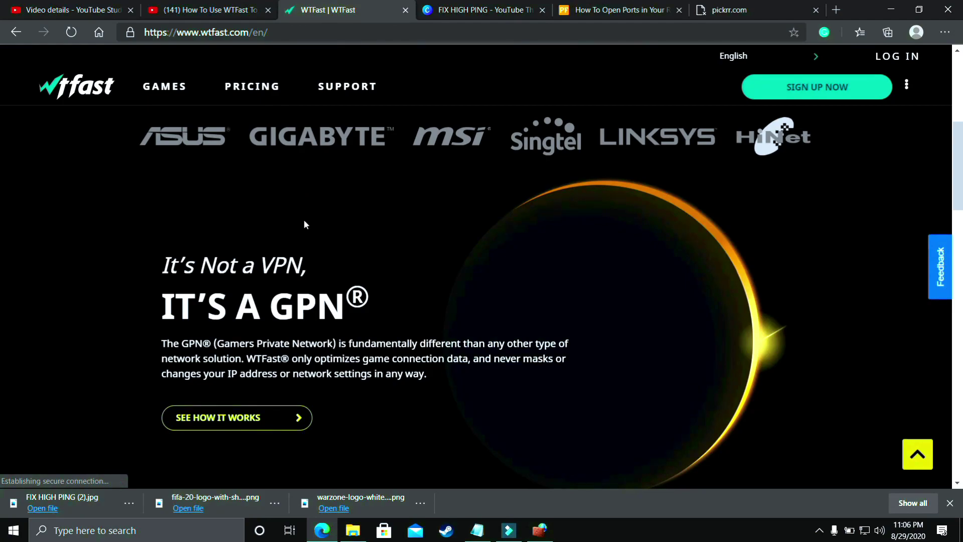
scroll(405, 251, "down", 6)
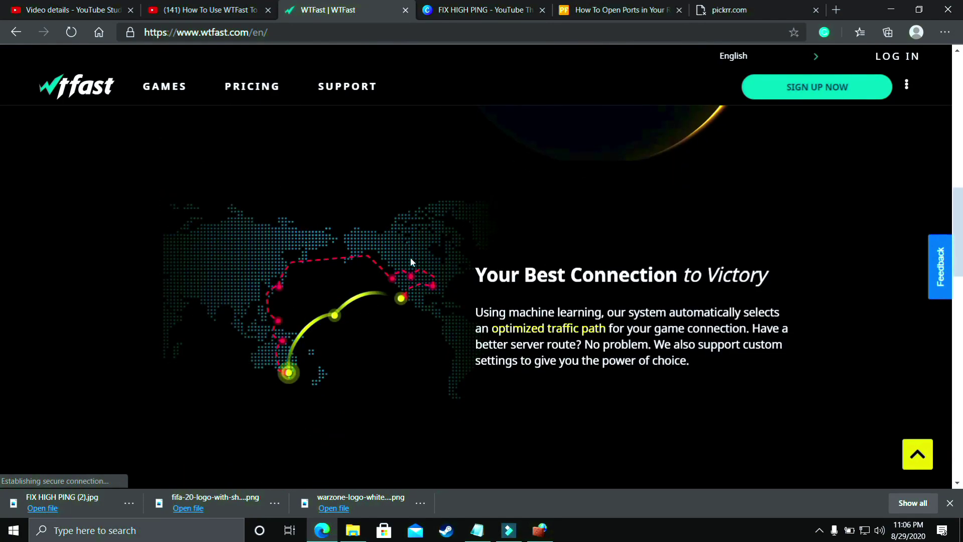
scroll(411, 257, "down", 5)
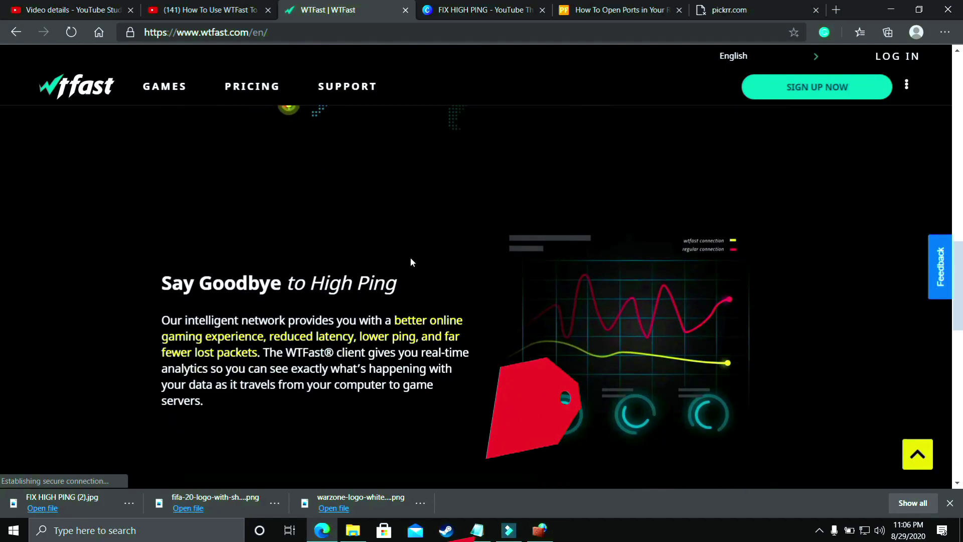
scroll(410, 257, "down", 6)
scroll(411, 257, "down", 6)
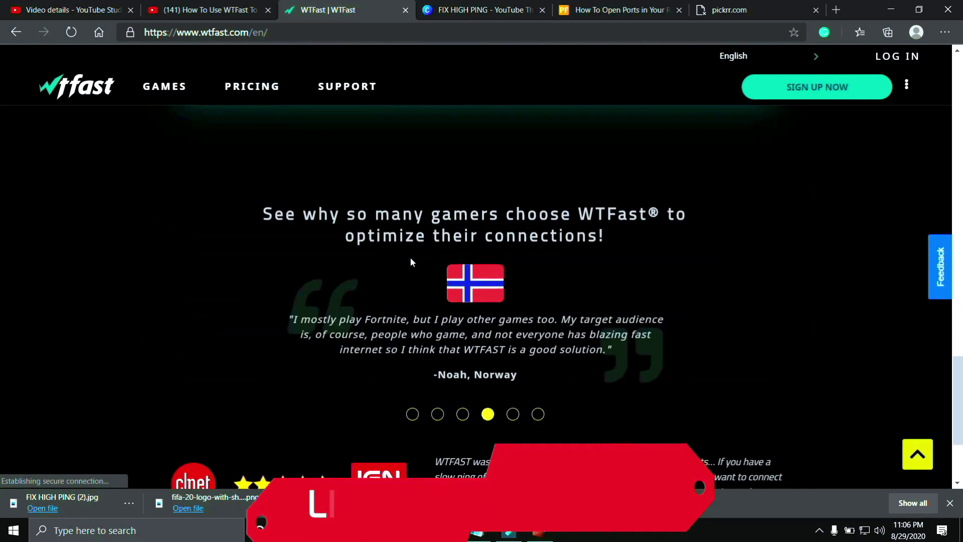
Step: Skip the How To Use WTFast video to 4:54, the Pick Game screen searching Madden 21
left_click(173, 12)
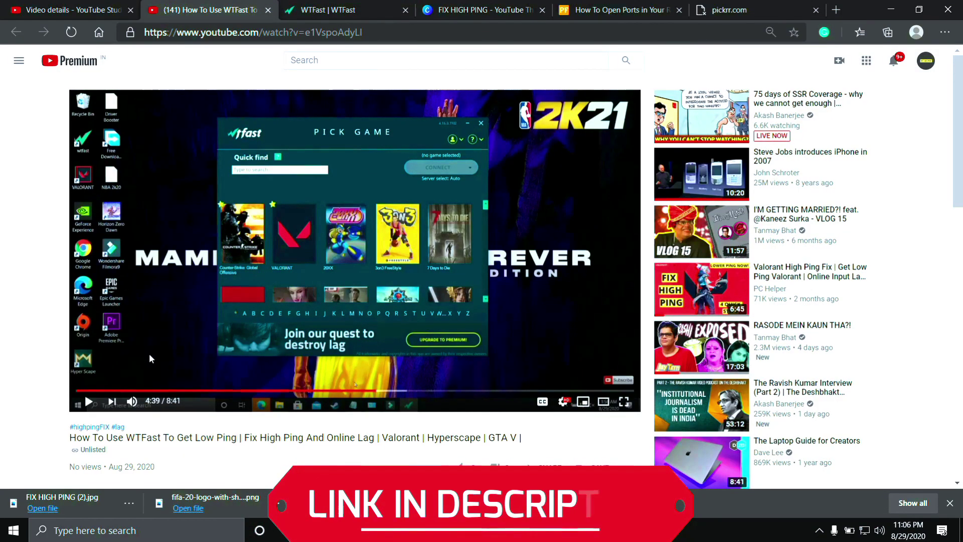
left_click_drag(340, 391, 390, 392)
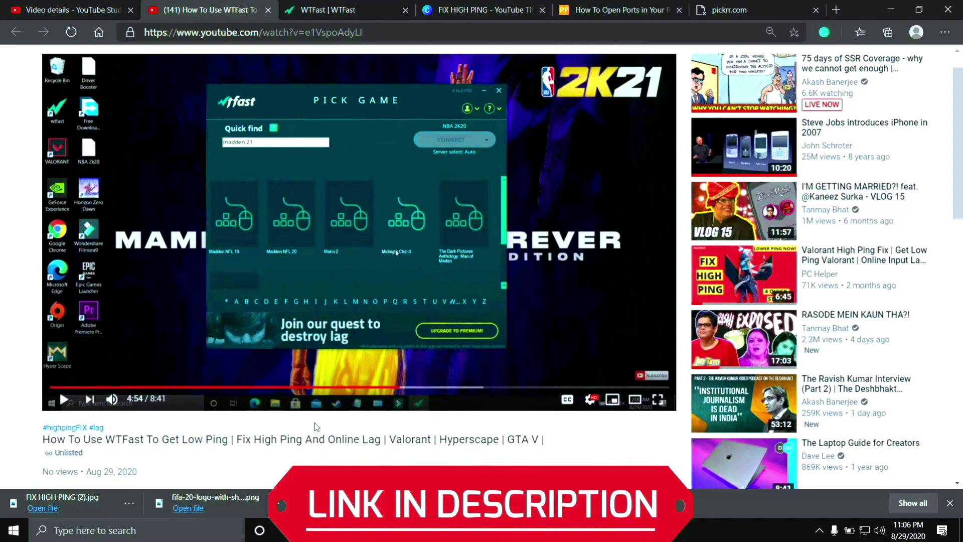
scroll(335, 343, "down", 1)
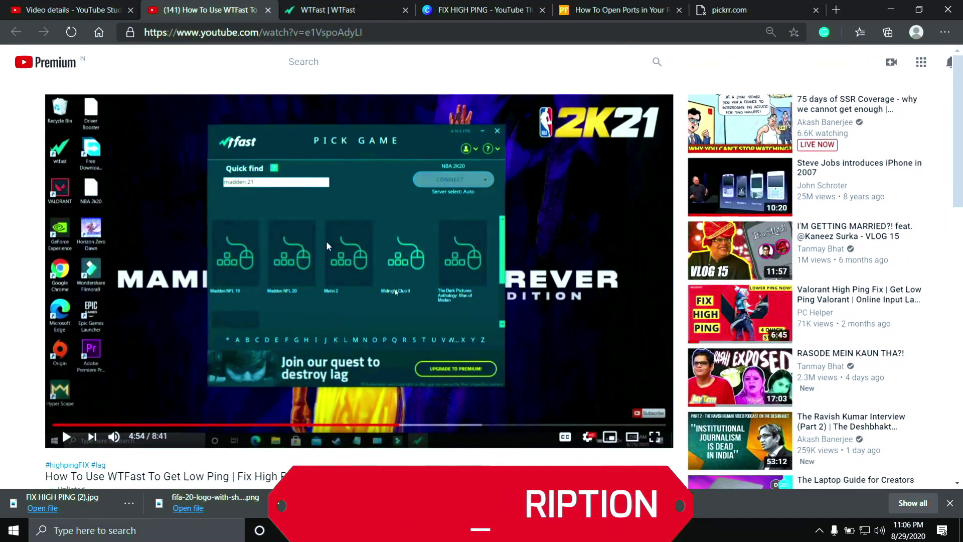